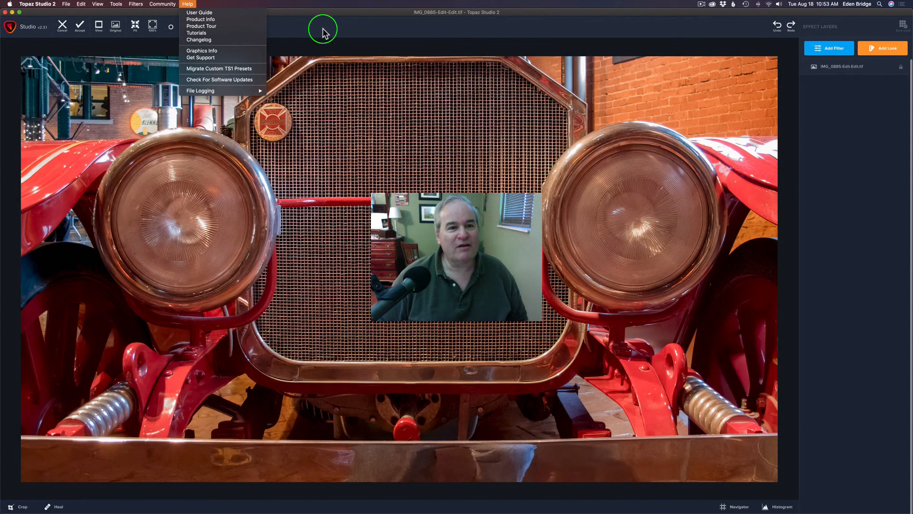
Add a Precision Detail filter to the photo
left_click(322, 30)
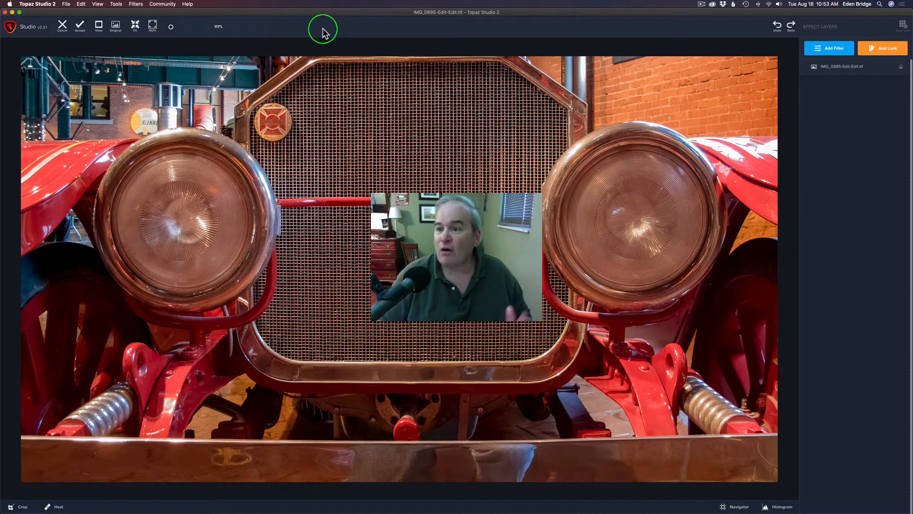
left_click(835, 50)
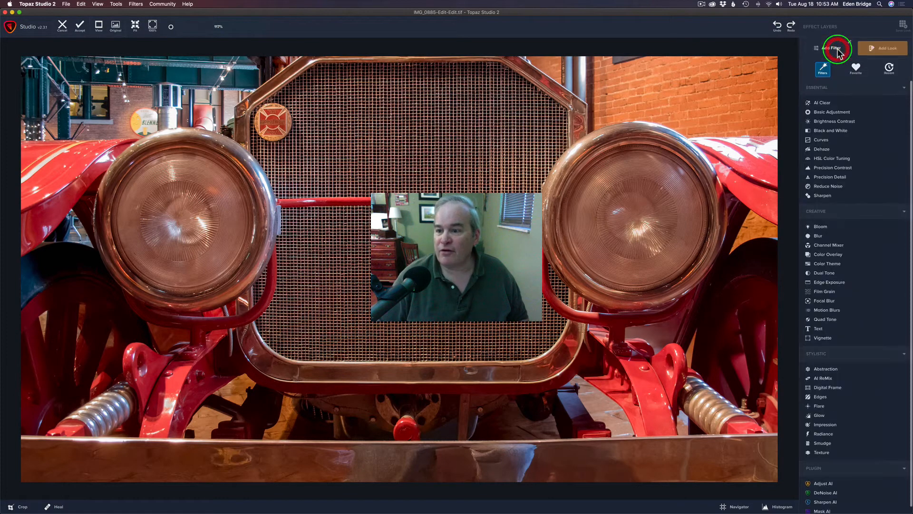
left_click(829, 177)
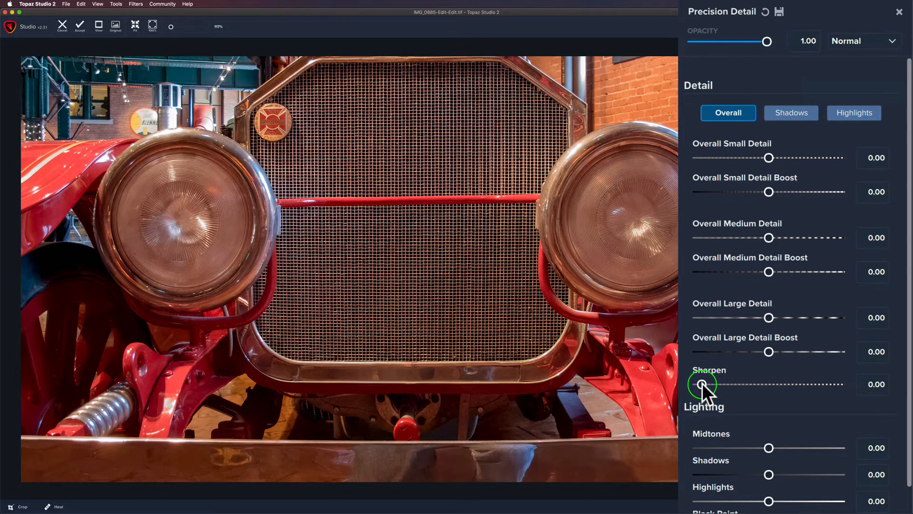
Zoom into the grille and headlight, and raise Overall Small Detail to 1.00
left_click_drag(907, 312, 908, 391)
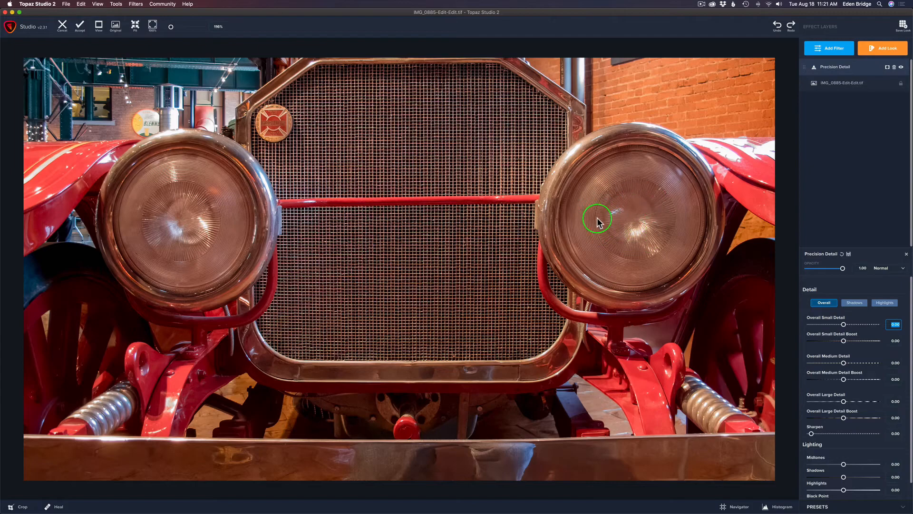
scroll(603, 210, "up", 5)
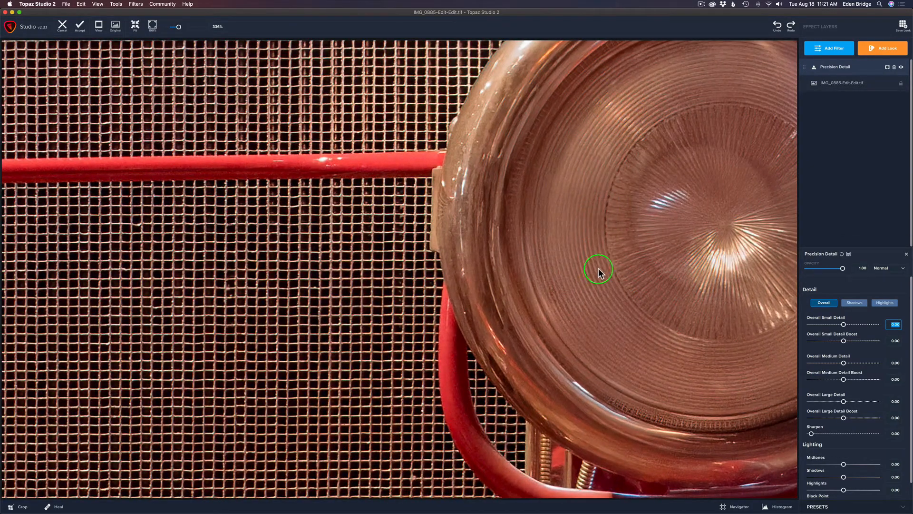
scroll(660, 249, "down", 5)
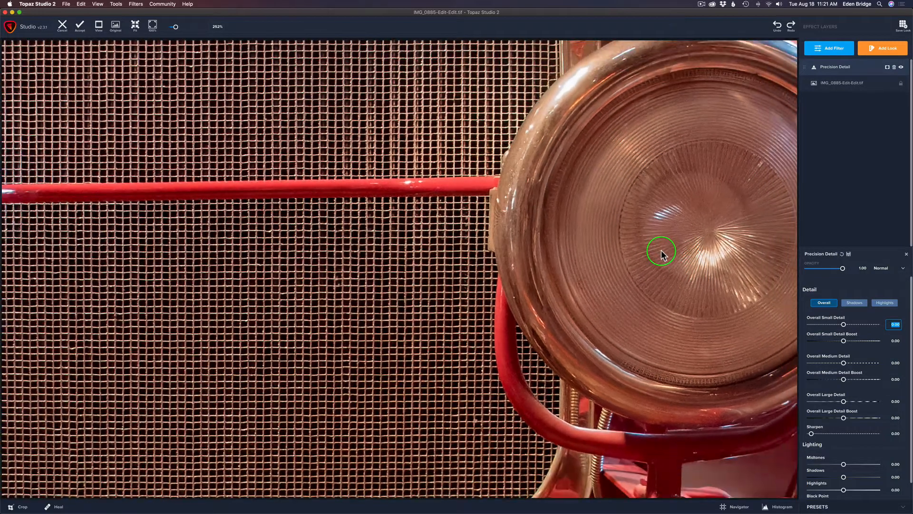
scroll(661, 250, "up", 2)
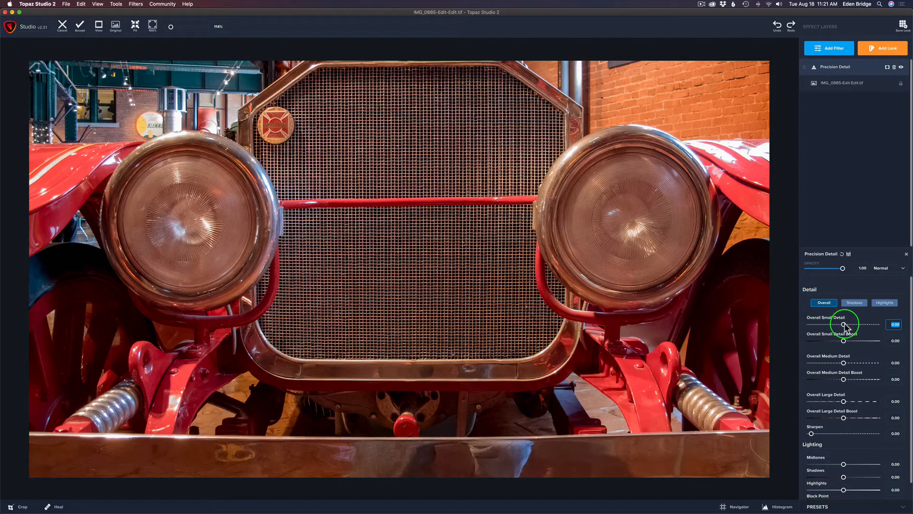
left_click_drag(844, 326, 867, 327)
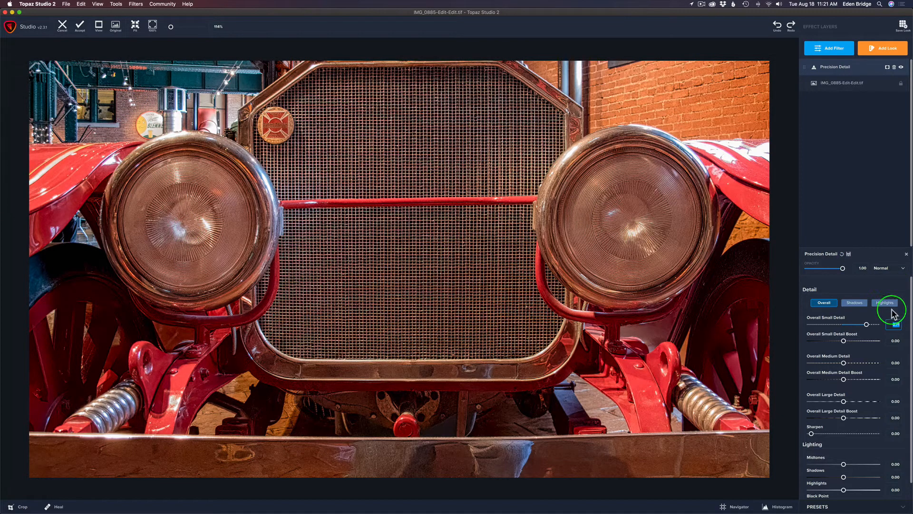
mouse_move(866, 324)
left_mouse_down()
mouse_move(855, 324)
mouse_move(865, 325)
left_mouse_up()
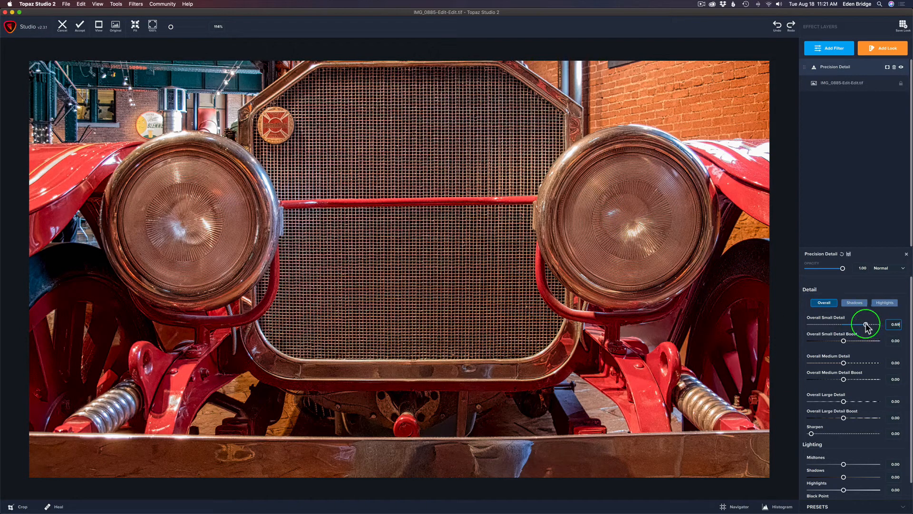
left_click_drag(866, 324, 883, 327)
left_click(884, 326)
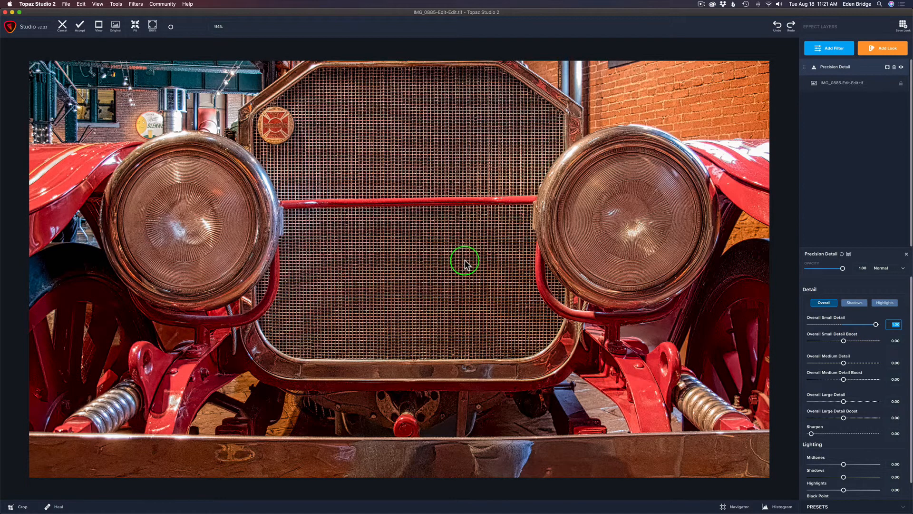
Lower Overall Small Detail to 0.25 and compare the result with the original image
key("space")
left_click(465, 260)
left_click_drag(876, 323, 852, 325)
left_click(507, 272)
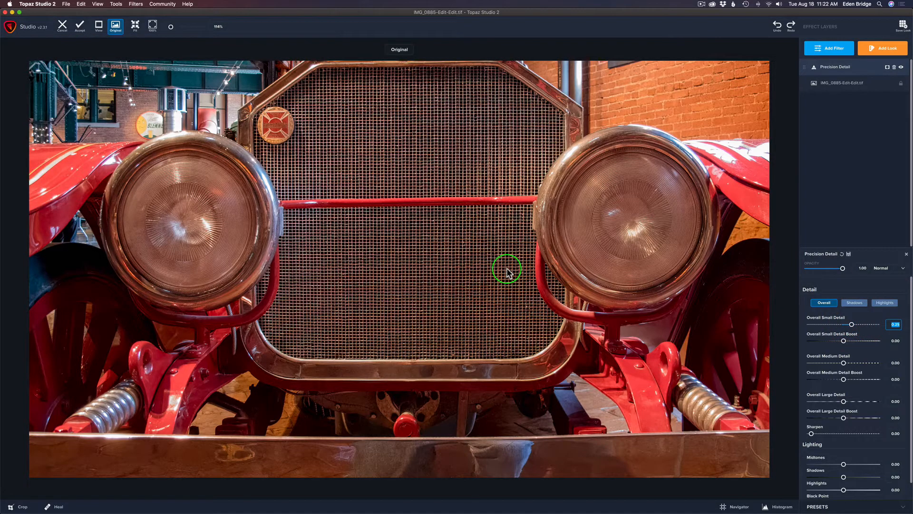
left_click(507, 272)
left_click(507, 269)
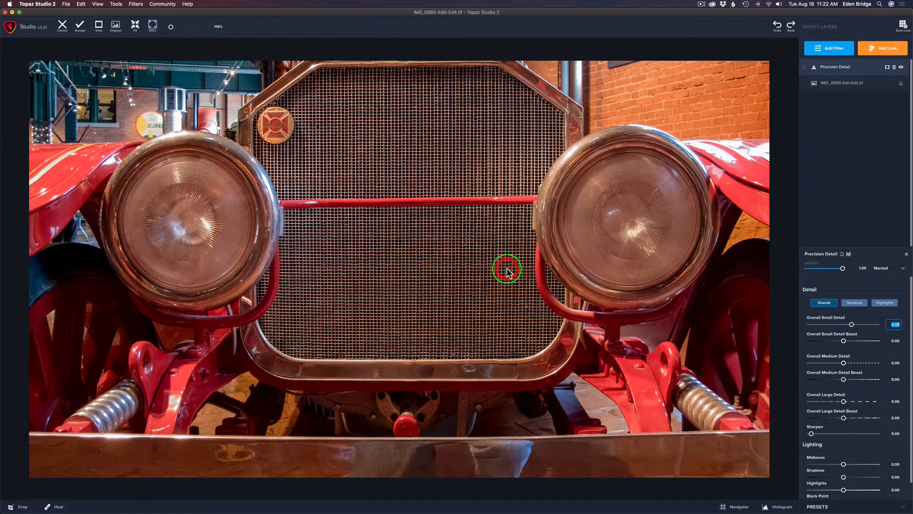
left_click(506, 270)
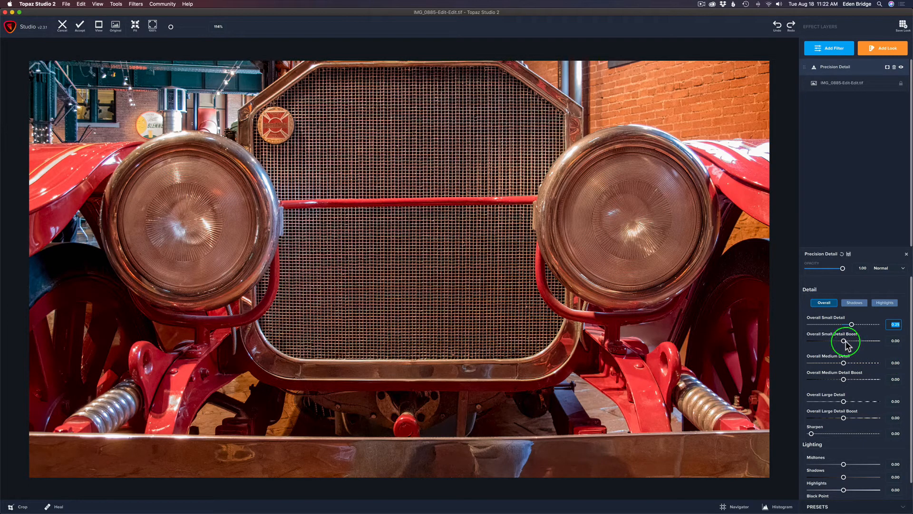
Zoom into the grille and try Overall Small Detail Boost at about 0.58, then reset it to 0
scroll(633, 272, "up", 1)
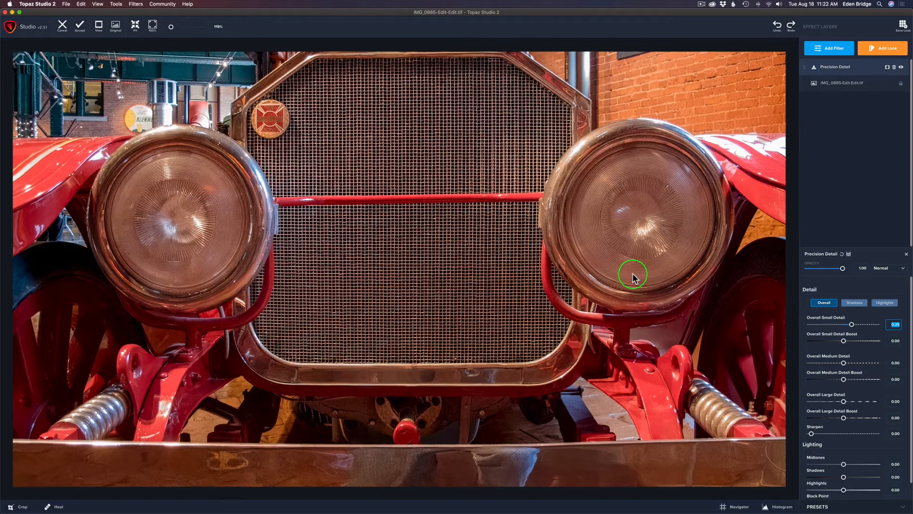
scroll(633, 273, "up", 8)
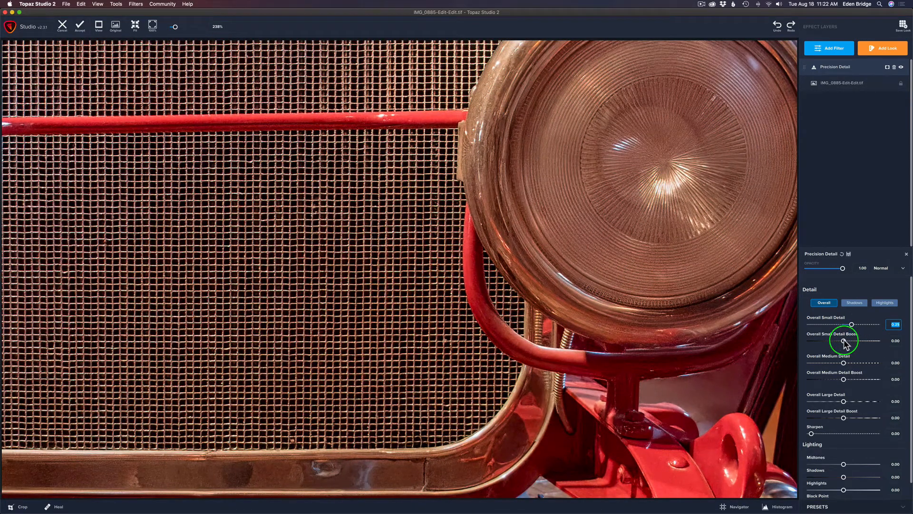
left_click_drag(844, 340, 860, 342)
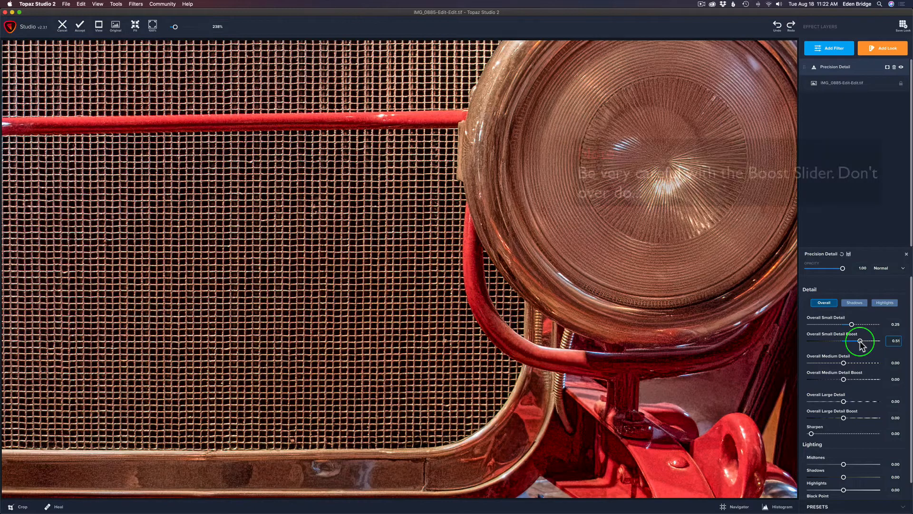
left_click_drag(860, 342, 862, 343)
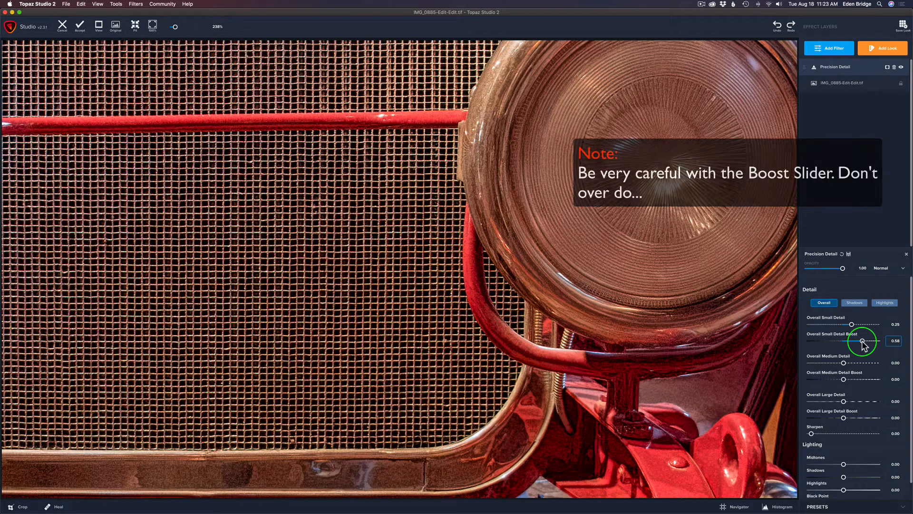
mouse_move(862, 343)
left_mouse_down()
mouse_move(838, 344)
mouse_move(847, 341)
left_mouse_up()
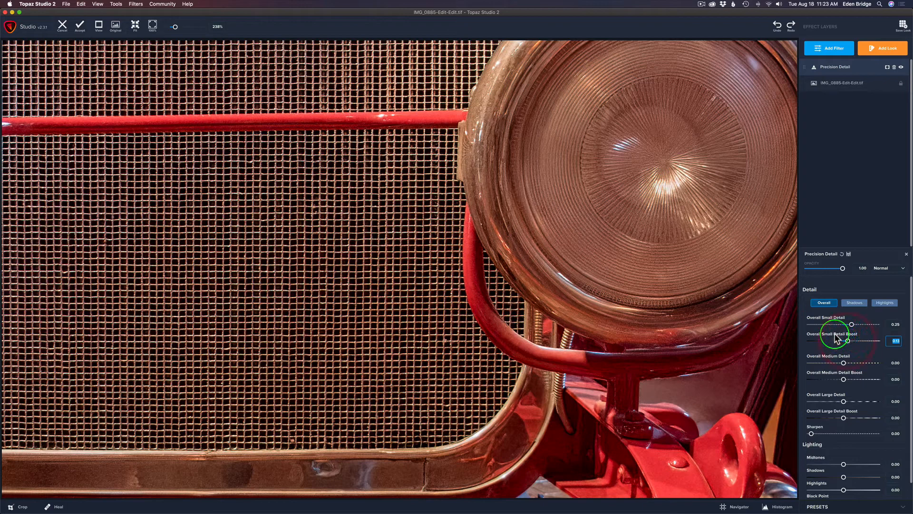
double_click(837, 338)
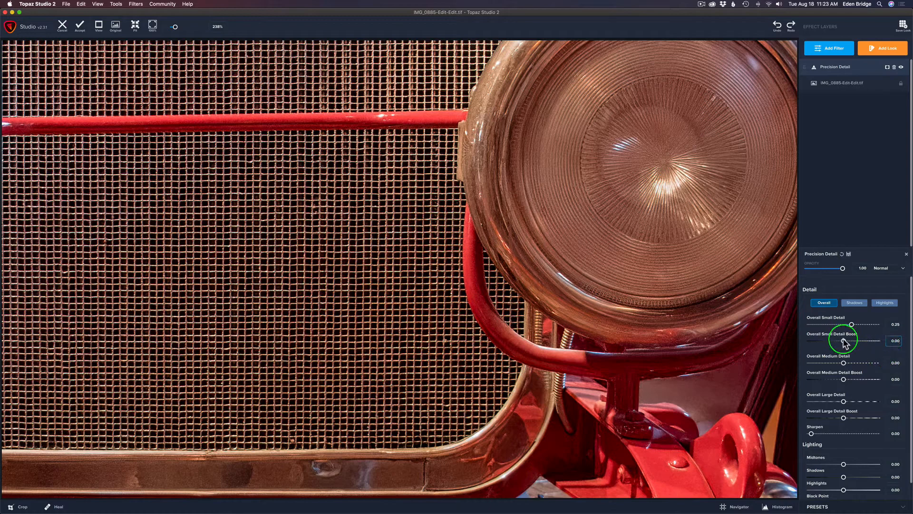
left_click_drag(844, 342, 841, 339)
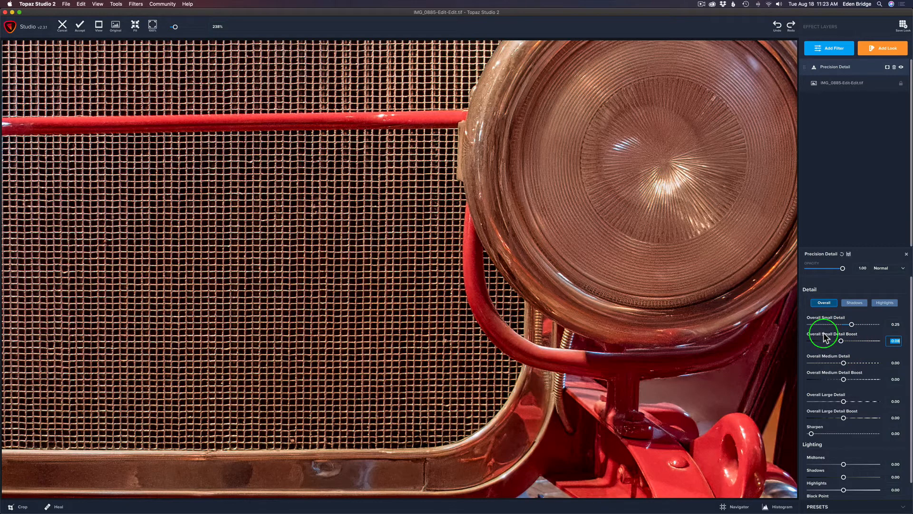
double_click(824, 334)
Set Overall Medium Detail to 0.22 and compare the result with the original image
scroll(626, 296, "down", 7)
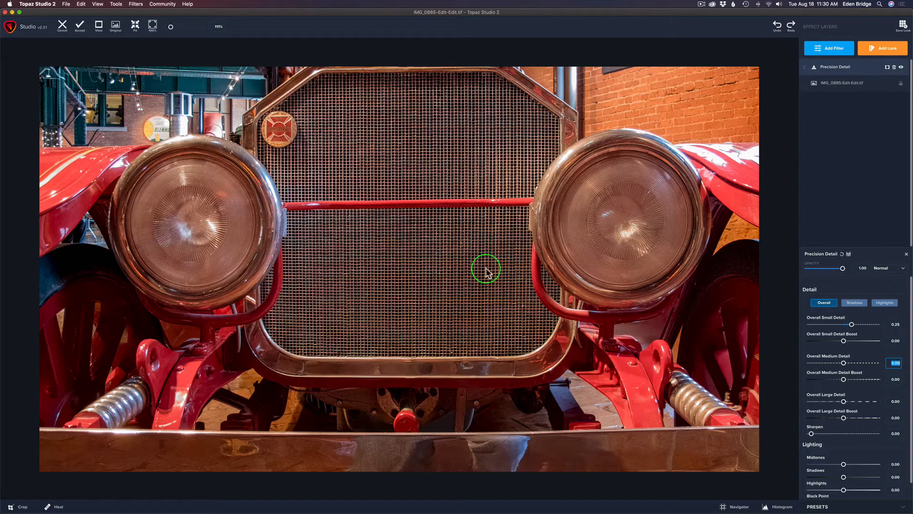
left_click_drag(843, 363, 880, 364)
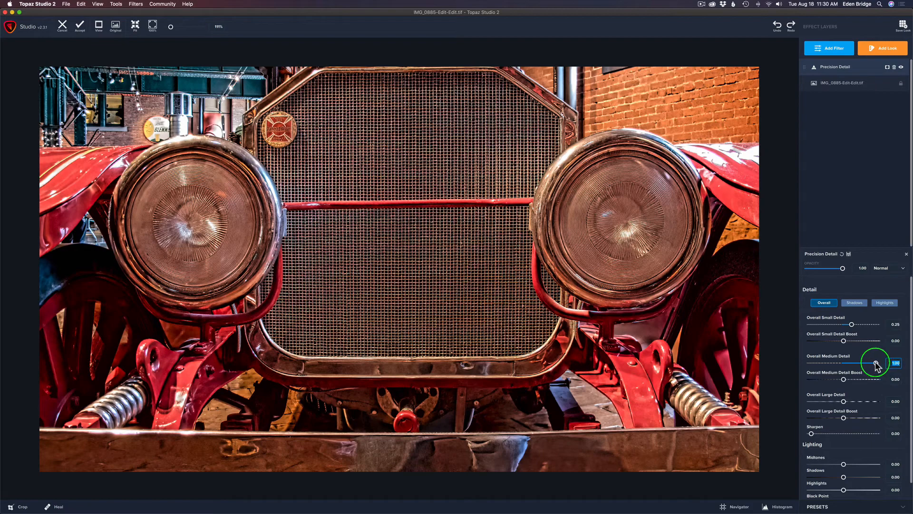
left_click_drag(875, 363, 876, 362)
left_click_drag(877, 365, 784, 364)
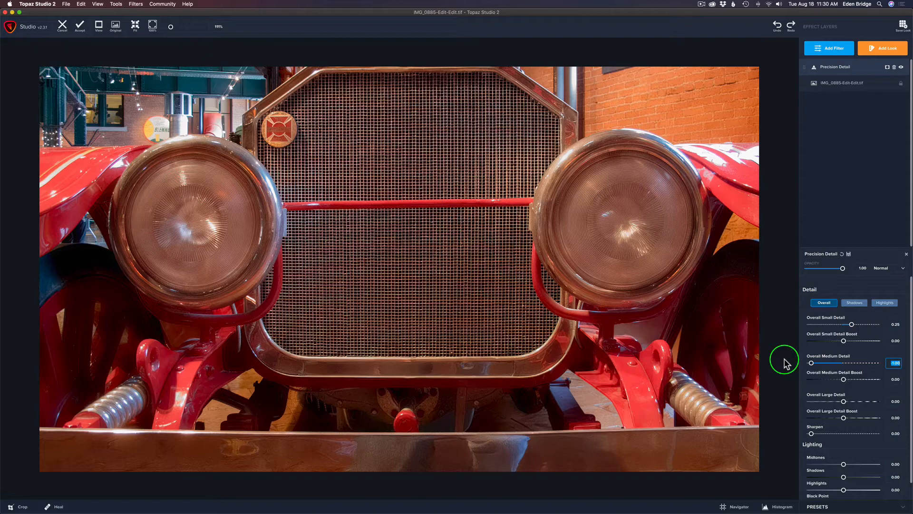
left_click_drag(784, 364, 852, 370)
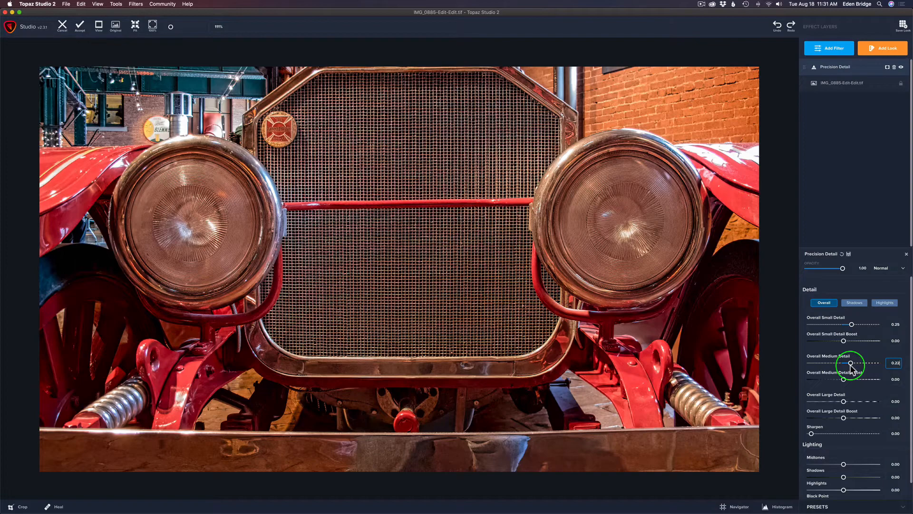
left_click(851, 364)
left_click(593, 308)
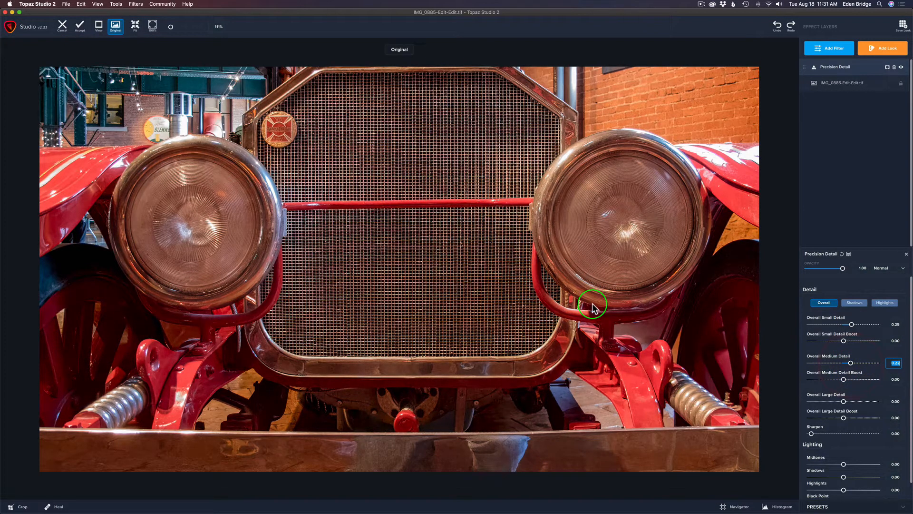
left_click(593, 308)
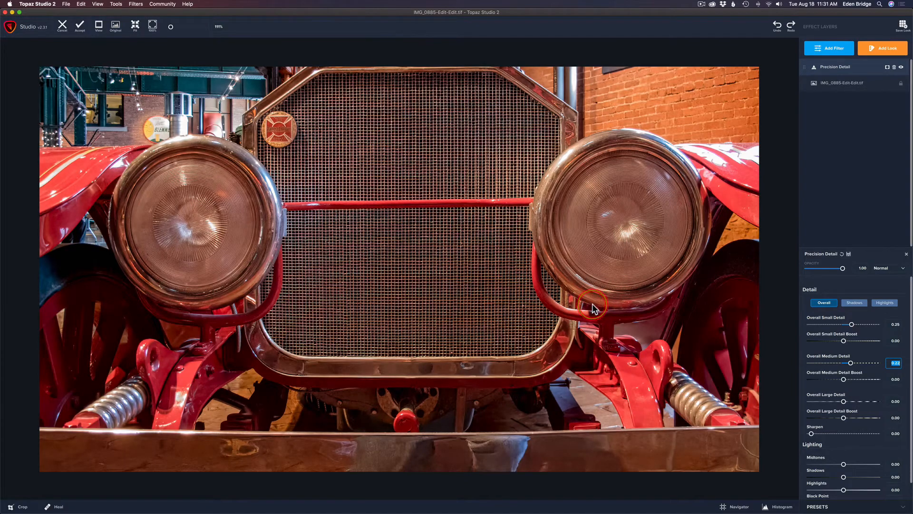
left_click(592, 308)
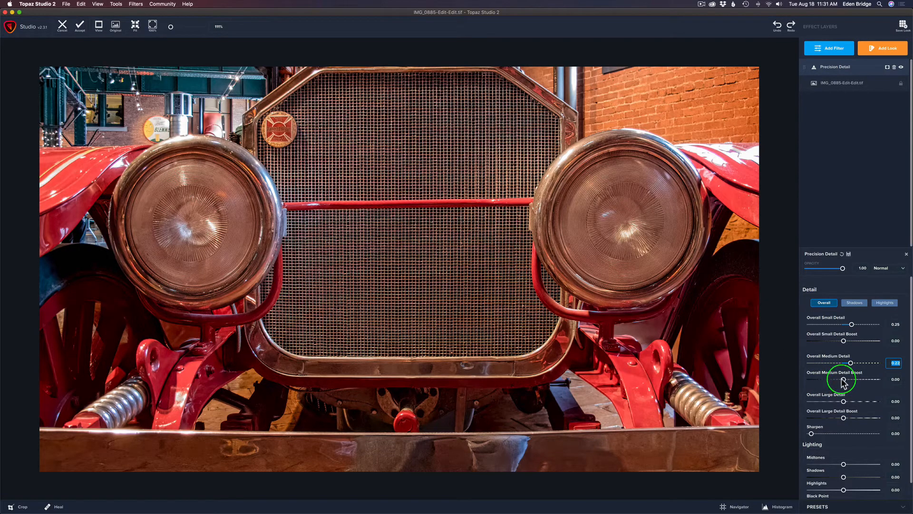
Try a small Overall Medium Detail Boost, then reset it to 0
mouse_move(843, 381)
left_mouse_down()
mouse_move(862, 383)
mouse_move(840, 380)
left_mouse_up()
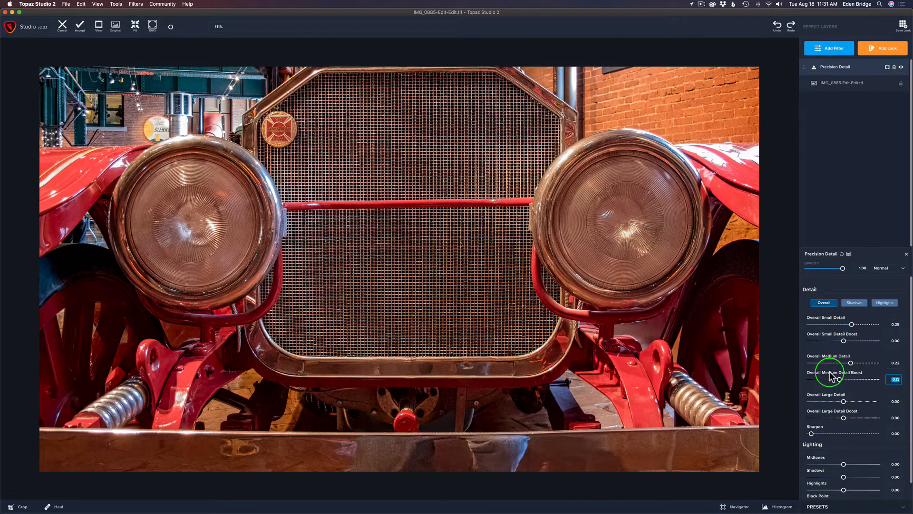
left_click(830, 374)
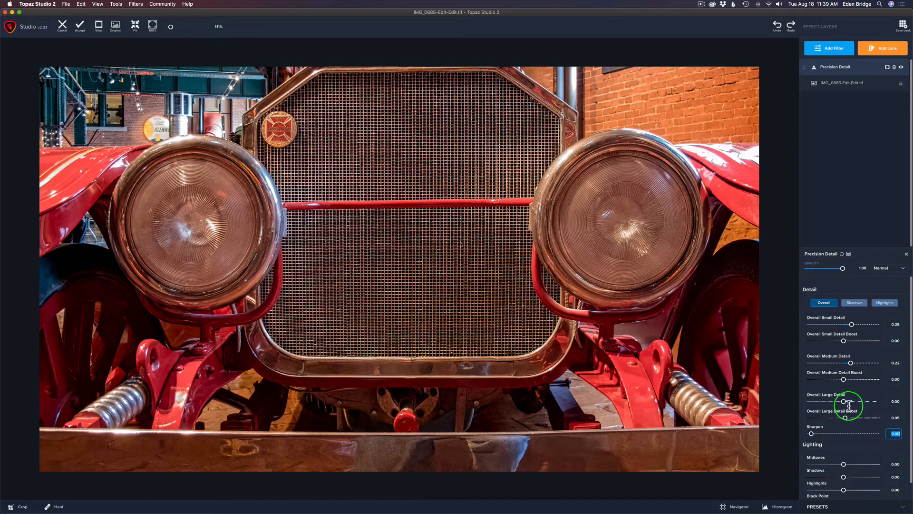
Set Overall Large Detail to 0.16
mouse_move(844, 402)
left_mouse_down()
mouse_move(887, 408)
mouse_move(798, 406)
mouse_move(846, 407)
left_mouse_up()
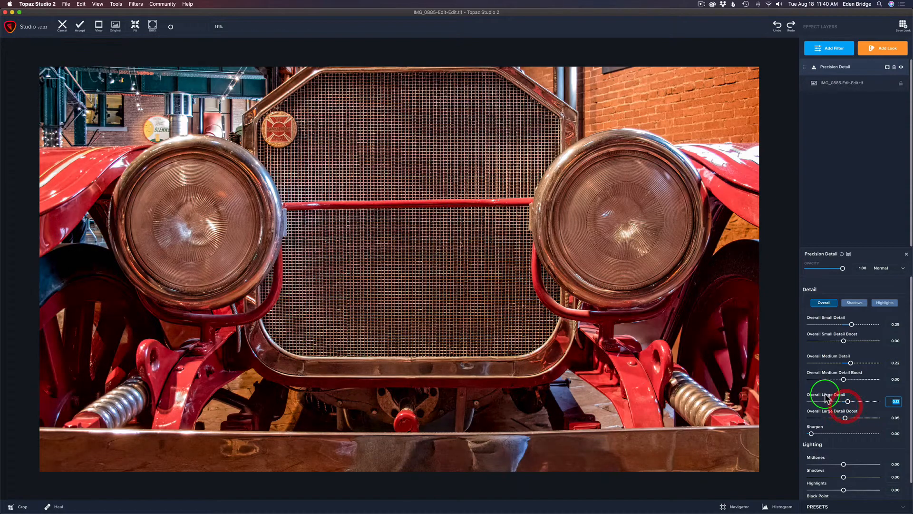
double_click(844, 402)
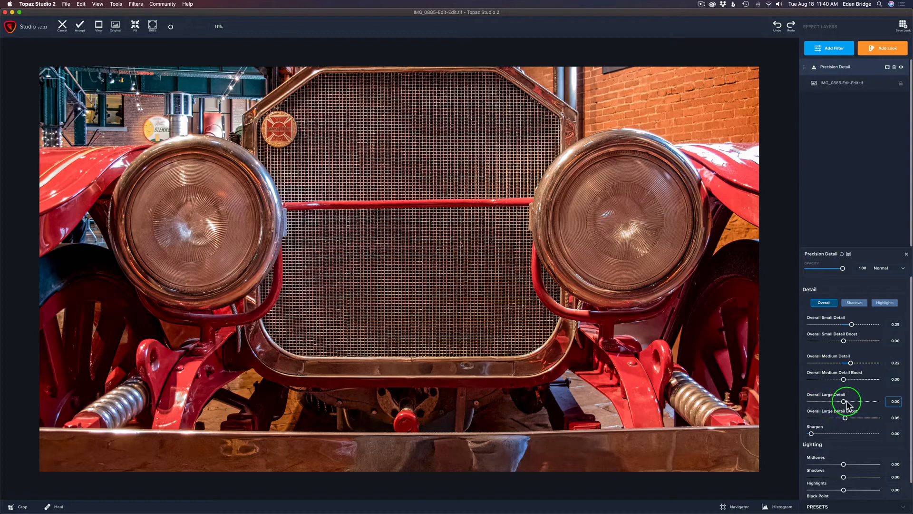
mouse_move(860, 403)
left_mouse_down()
mouse_move(841, 401)
mouse_move(850, 404)
left_mouse_up()
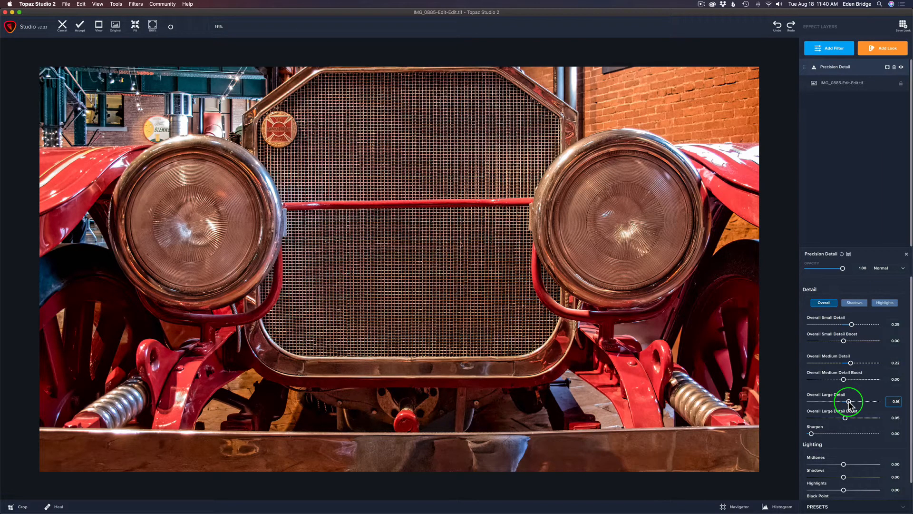
Try lowering Overall Large Detail Boost, reset it to 0, and compare with the original image
mouse_move(845, 418)
left_mouse_down()
mouse_move(854, 418)
mouse_move(840, 418)
left_mouse_up()
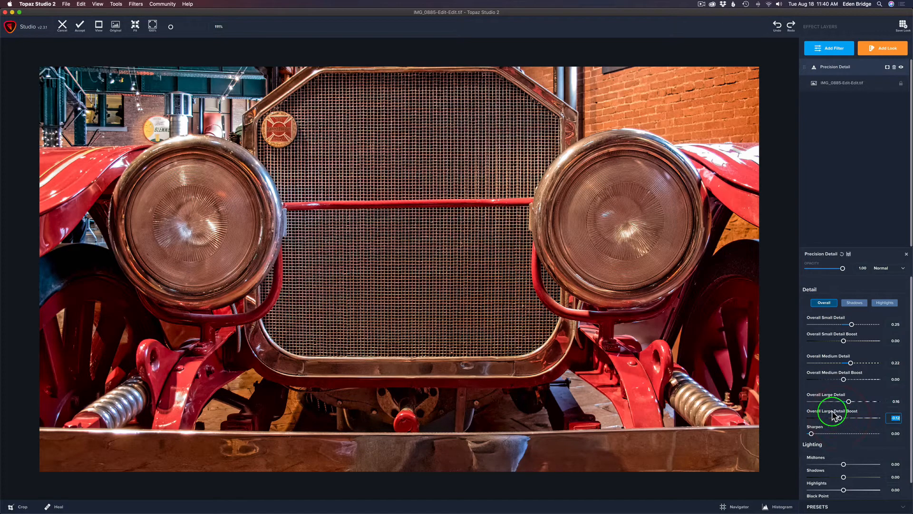
double_click(833, 416)
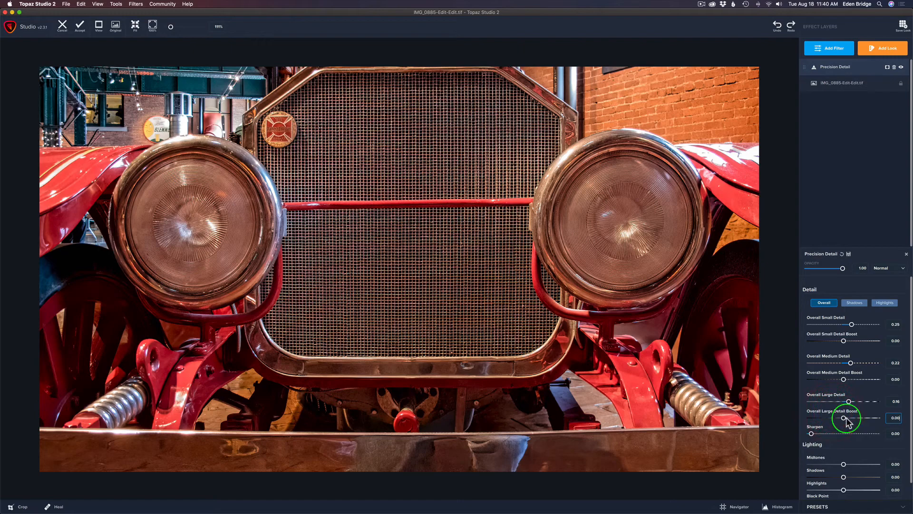
left_click(782, 240)
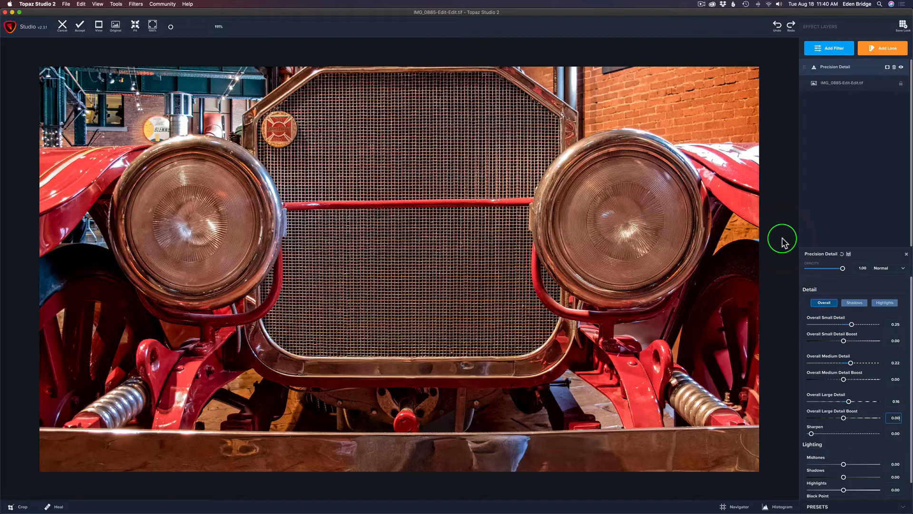
left_click(782, 240)
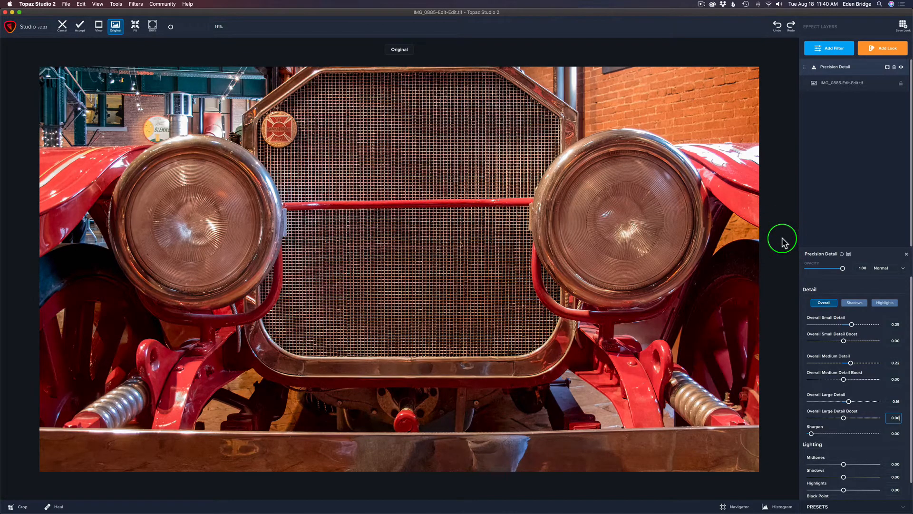
Set Sharpen to 0.08 and compare the result with the original image
left_click(782, 241)
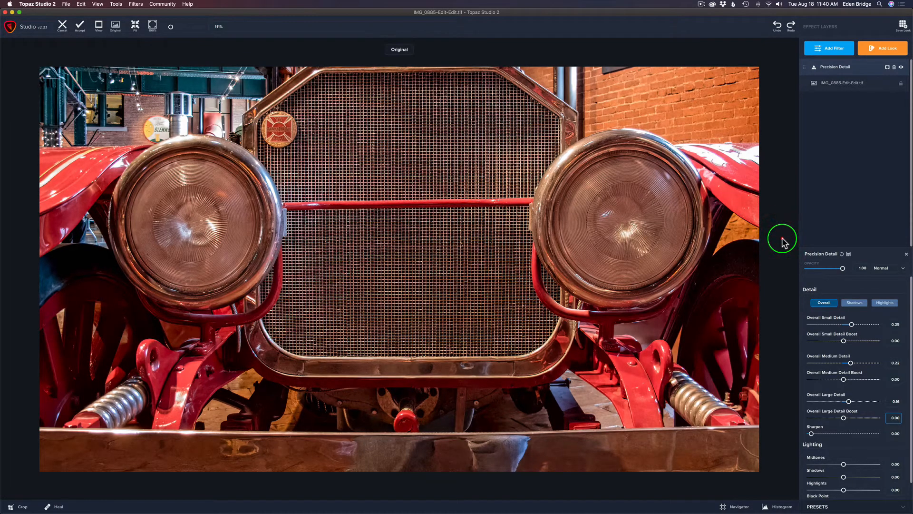
left_click(782, 241)
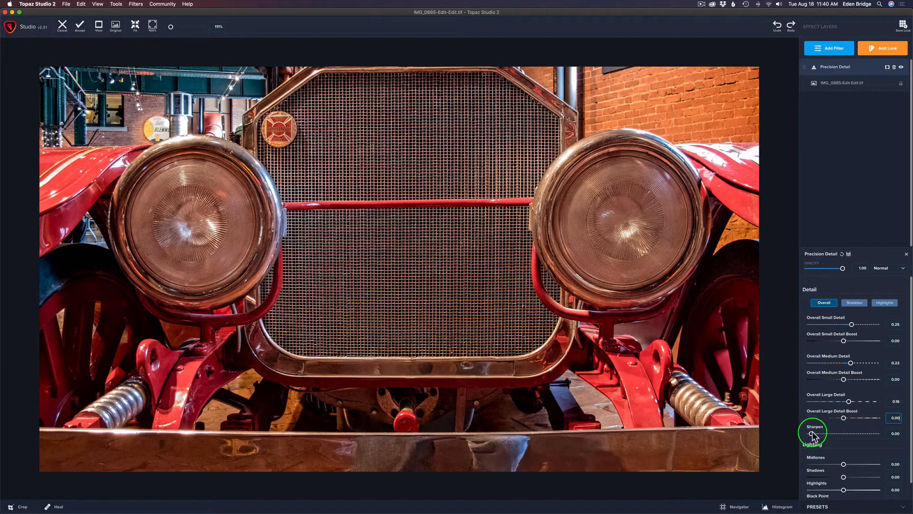
left_click_drag(811, 433, 818, 434)
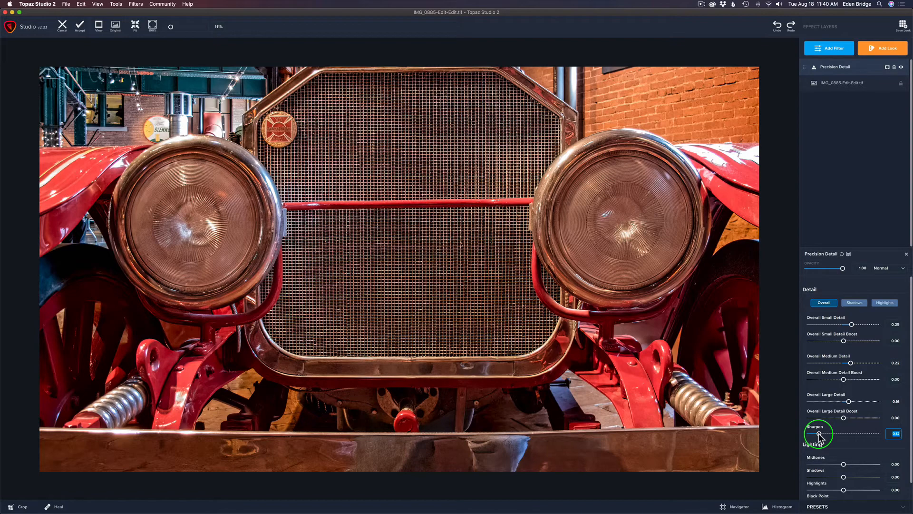
left_click_drag(819, 434, 816, 433)
key("space")
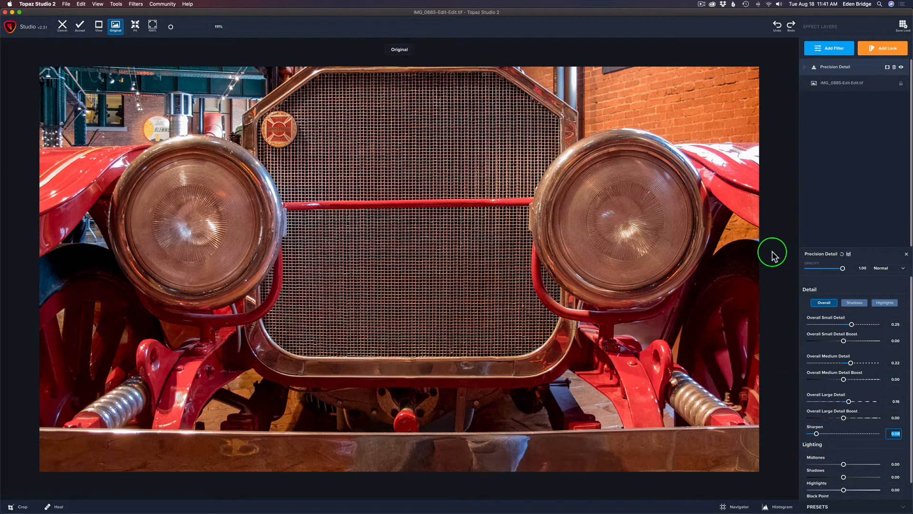
left_click(772, 252)
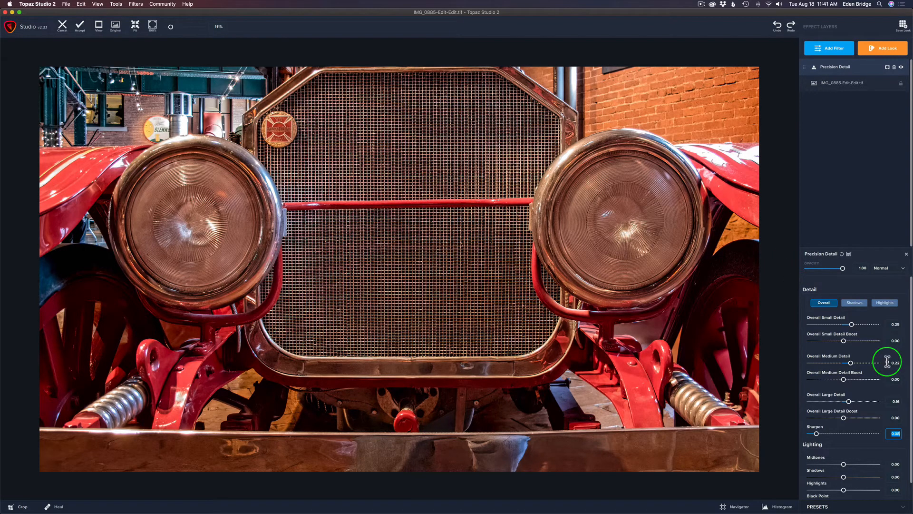
Switch to the Shadows detail sliders and raise Shadow Large Details slightly
scroll(885, 365, "down", 2)
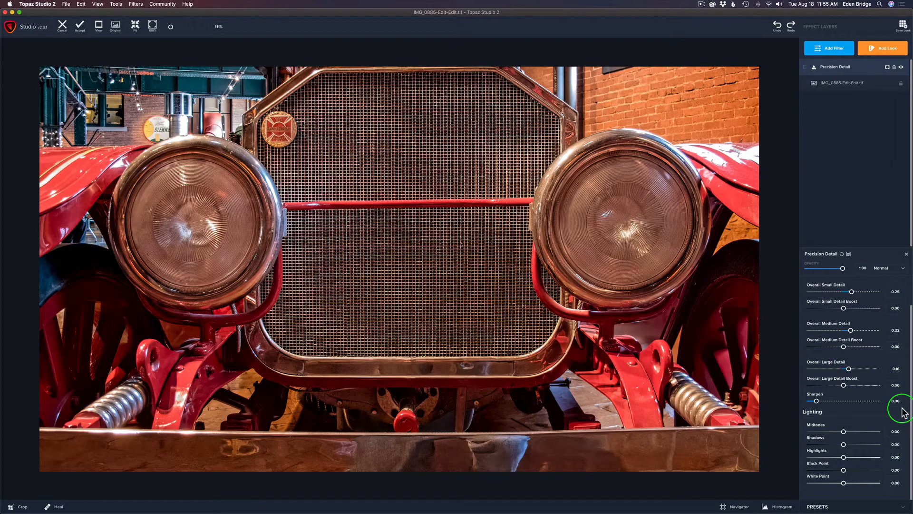
scroll(900, 402, "up", 2)
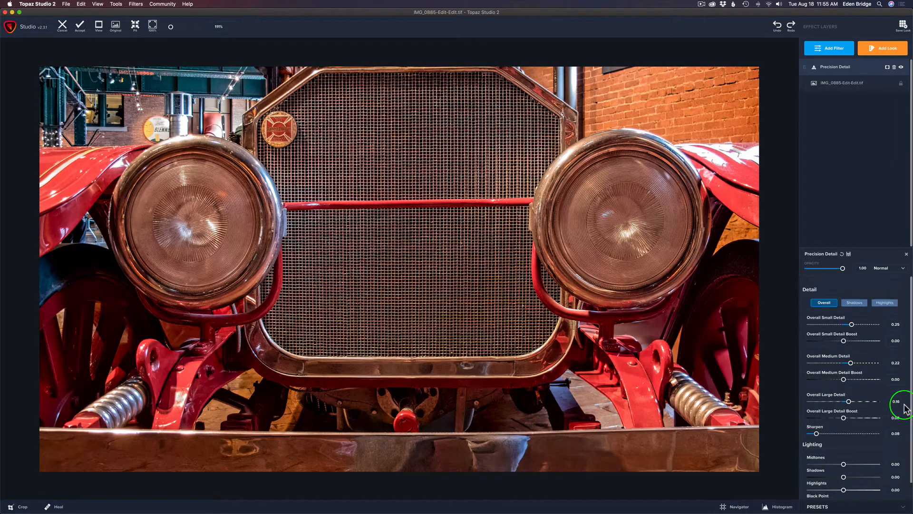
left_click(827, 303)
left_click(856, 302)
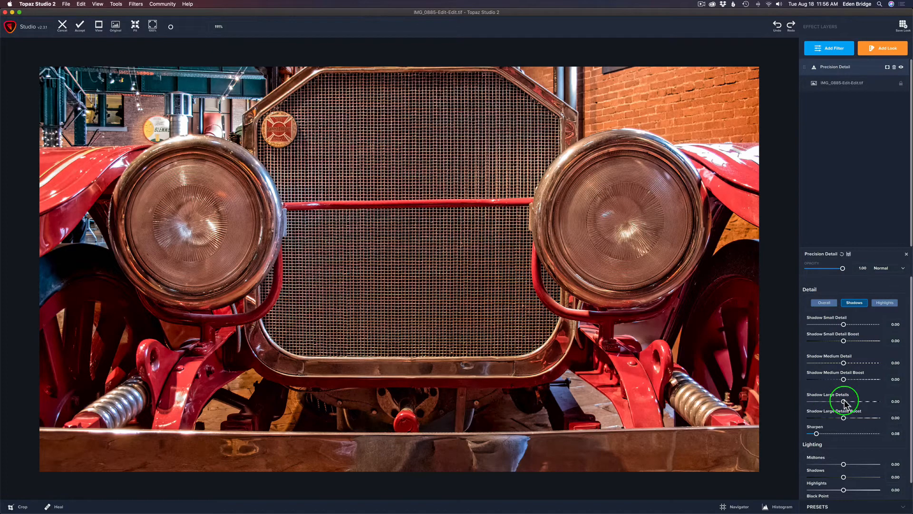
left_click_drag(844, 402, 858, 402)
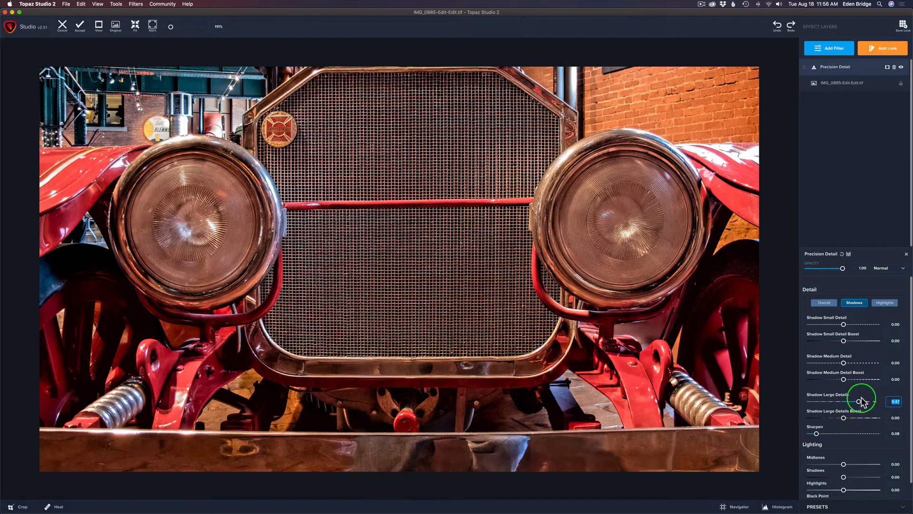
mouse_move(859, 401)
left_mouse_down()
mouse_move(911, 404)
mouse_move(834, 401)
mouse_move(851, 403)
left_mouse_up()
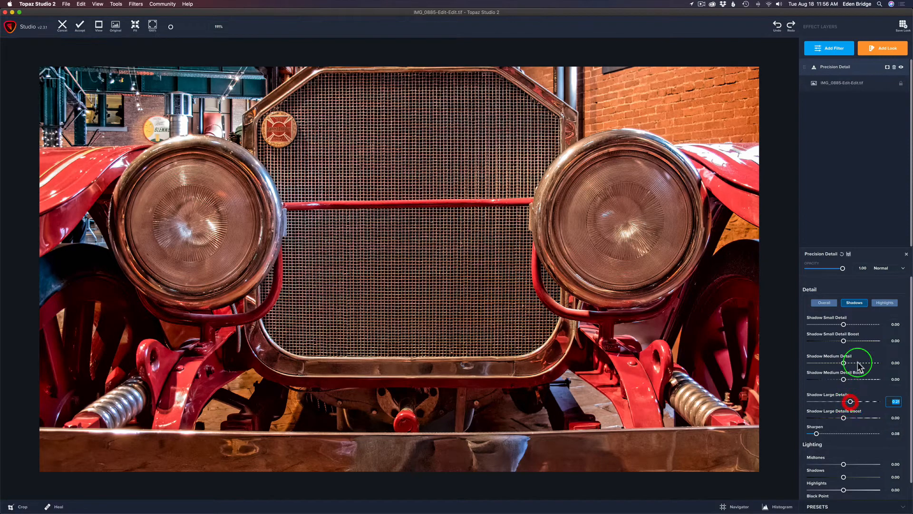
Switch to the Highlights detail sliders, try raising Highlight Small Detail, then reset it to 0
left_click_drag(856, 362, 886, 306)
left_click(887, 307)
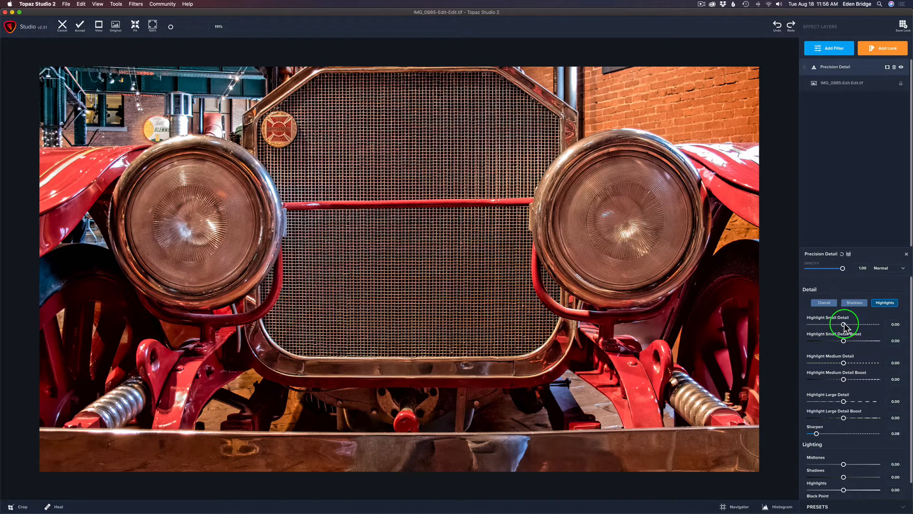
left_click_drag(844, 324, 860, 325)
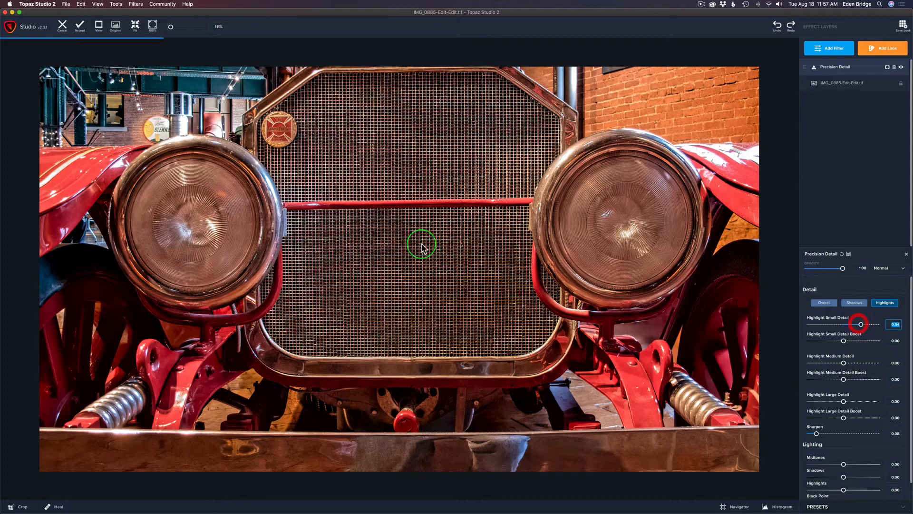
double_click(828, 322)
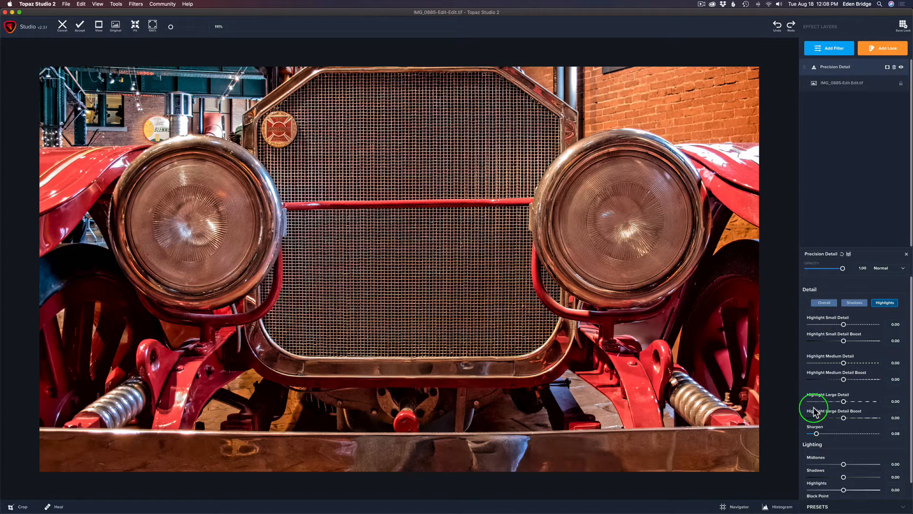
Set the Midtones lighting slider to 0.15
scroll(824, 402, "down", 2)
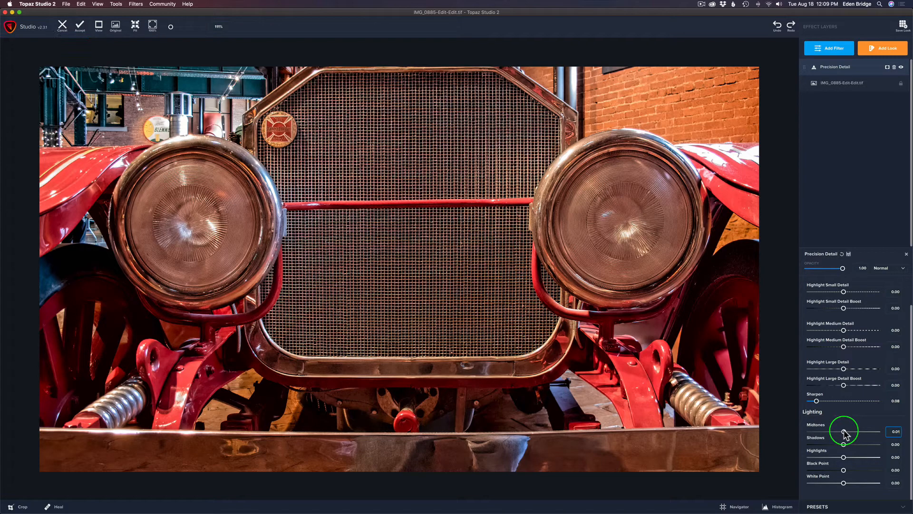
left_click_drag(844, 433, 849, 432)
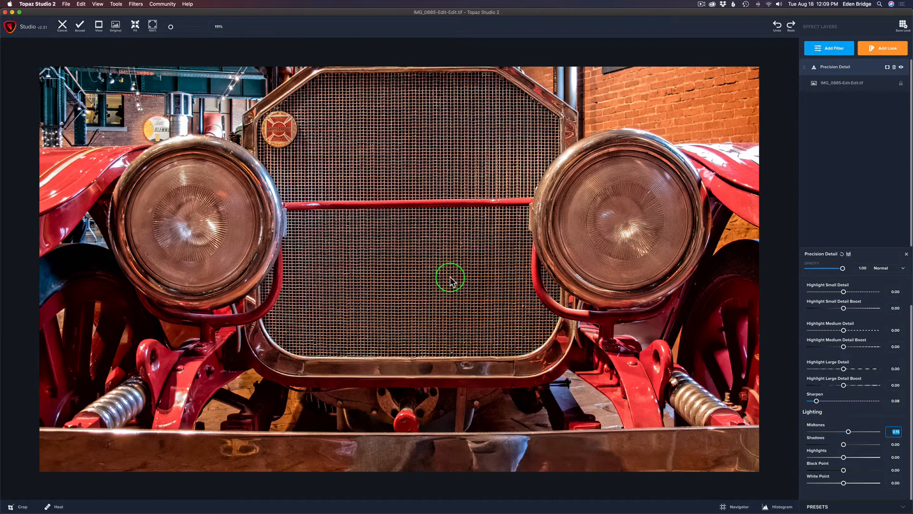
Set the Shadows lighting to -0.05 and the Highlights lighting to -0.08
mouse_move(844, 444)
left_mouse_down()
mouse_move(852, 447)
mouse_move(838, 446)
left_mouse_up()
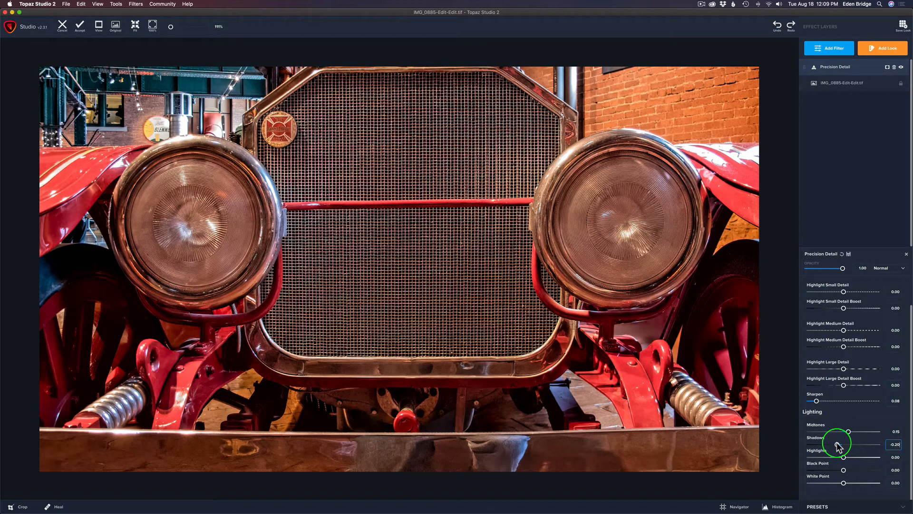
mouse_move(838, 447)
left_mouse_down()
mouse_move(901, 447)
mouse_move(909, 460)
mouse_move(844, 457)
left_mouse_up()
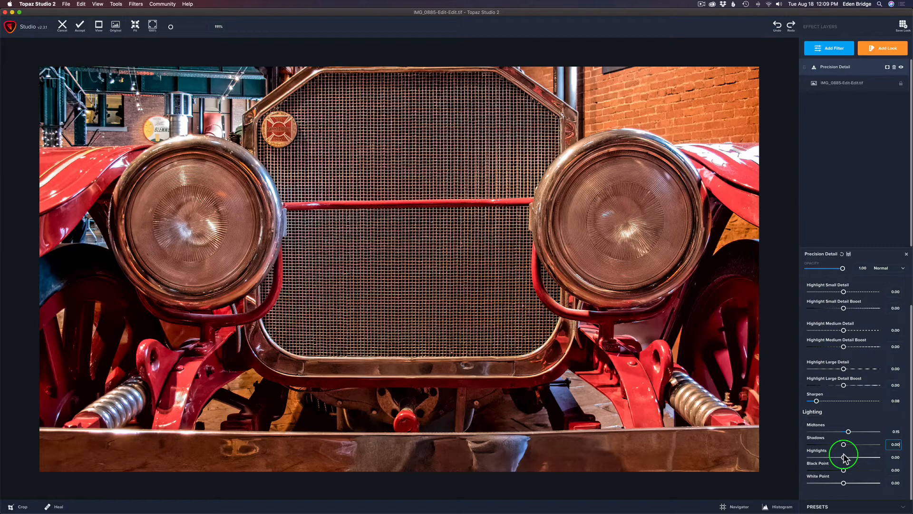
left_click_drag(845, 458, 843, 451)
left_click_drag(843, 457, 841, 457)
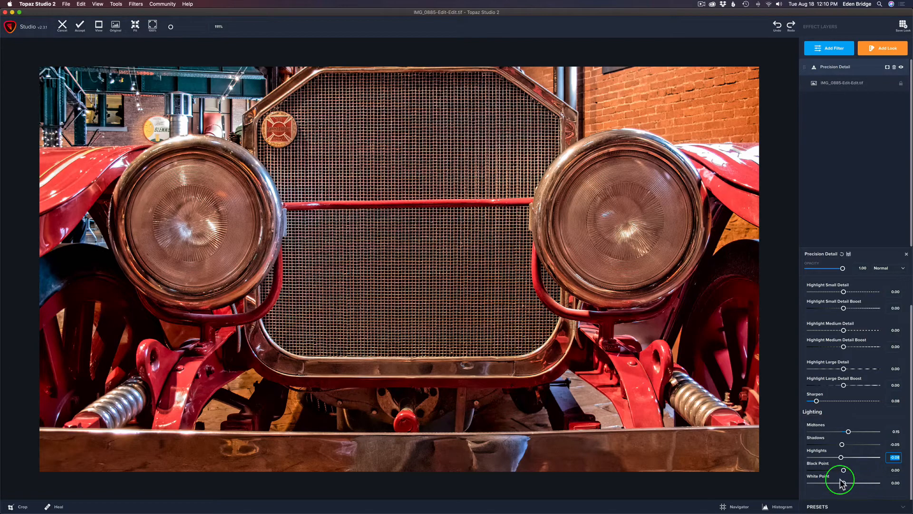
Try lowering White Point, then reset it to 0
mouse_move(843, 484)
left_mouse_down()
mouse_move(817, 482)
mouse_move(842, 483)
left_mouse_up()
left_click(838, 481)
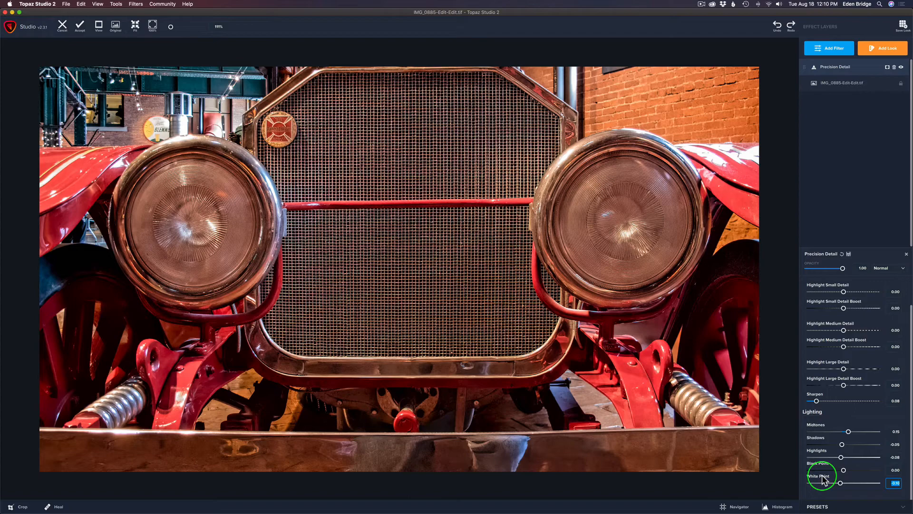
double_click(824, 480)
Compare the adjusted image with the original image
left_click(778, 180)
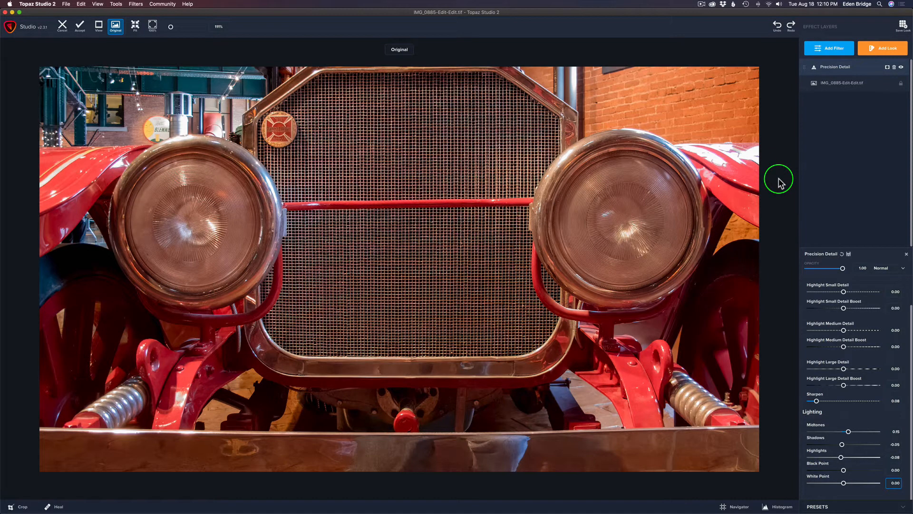
left_click(779, 181)
left_click(779, 180)
left_click(779, 180)
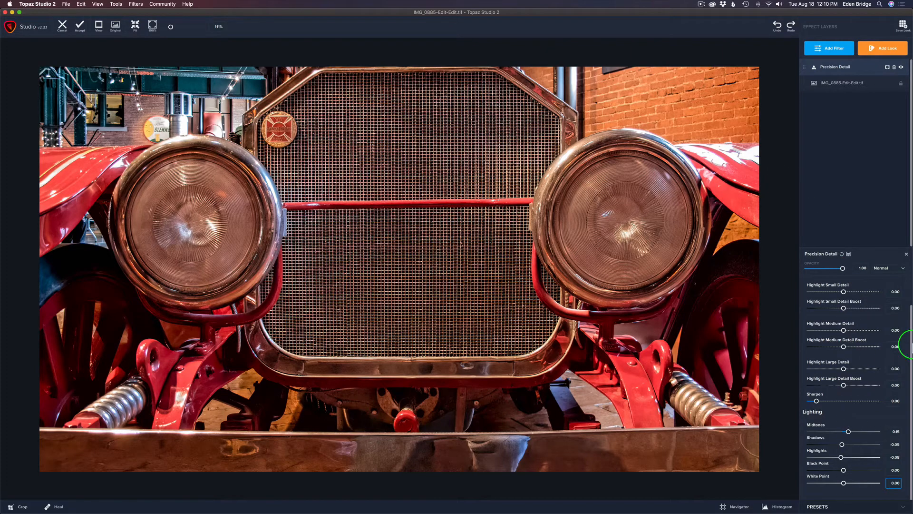
Lower the Precision Detail filter's opacity slightly and compare the result with the original image
left_click_drag(909, 332, 909, 280)
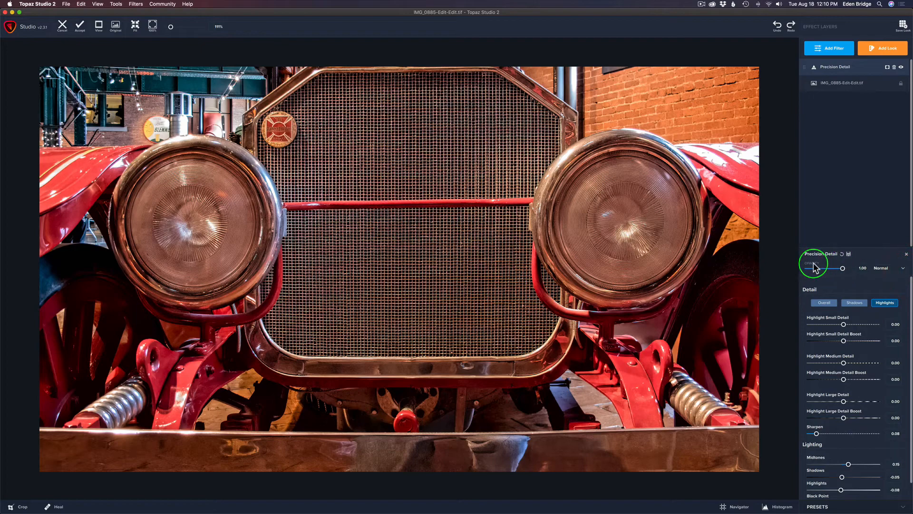
mouse_move(846, 269)
left_mouse_down()
mouse_move(778, 266)
mouse_move(836, 274)
left_mouse_up()
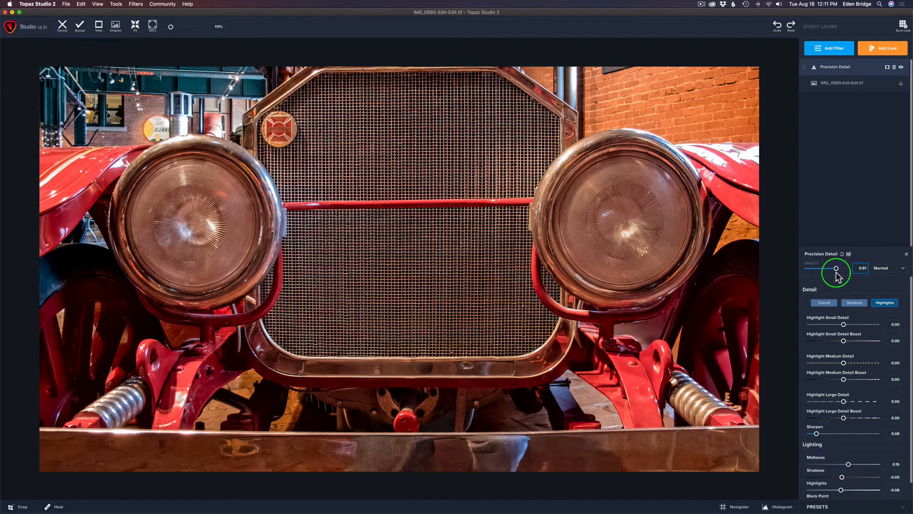
left_click(778, 268)
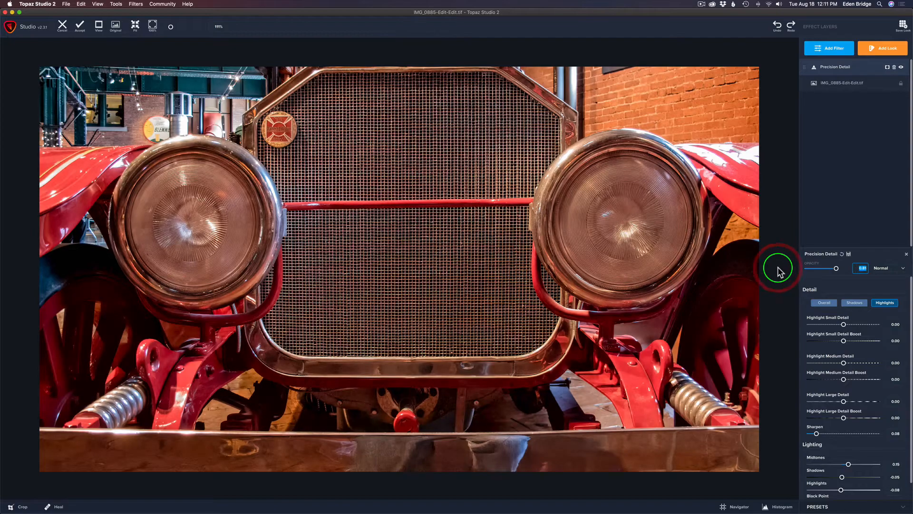
left_click(778, 267)
left_click(778, 268)
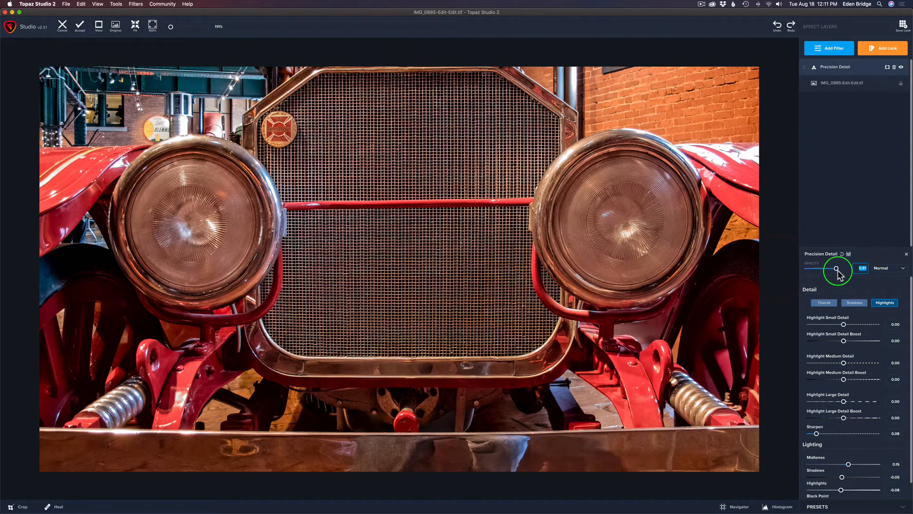